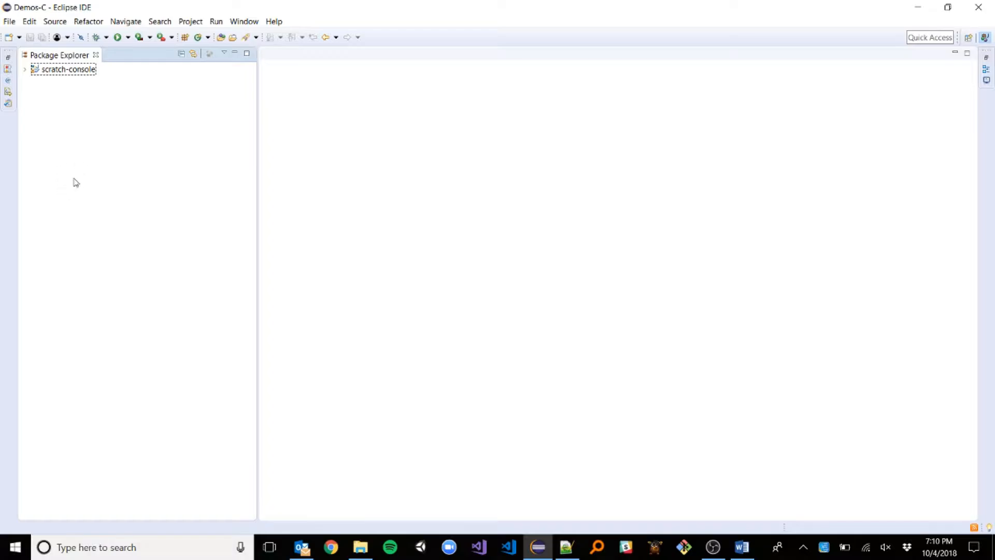
From the empty Package Explorer's context menu, reach Other… under the New submenu.
right_click(75, 183)
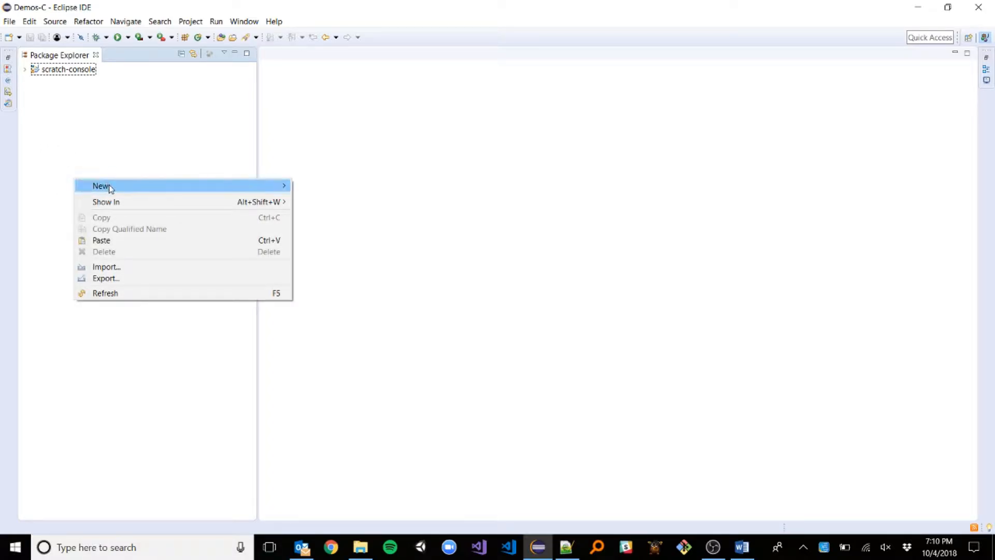
mouse_move(110, 186)
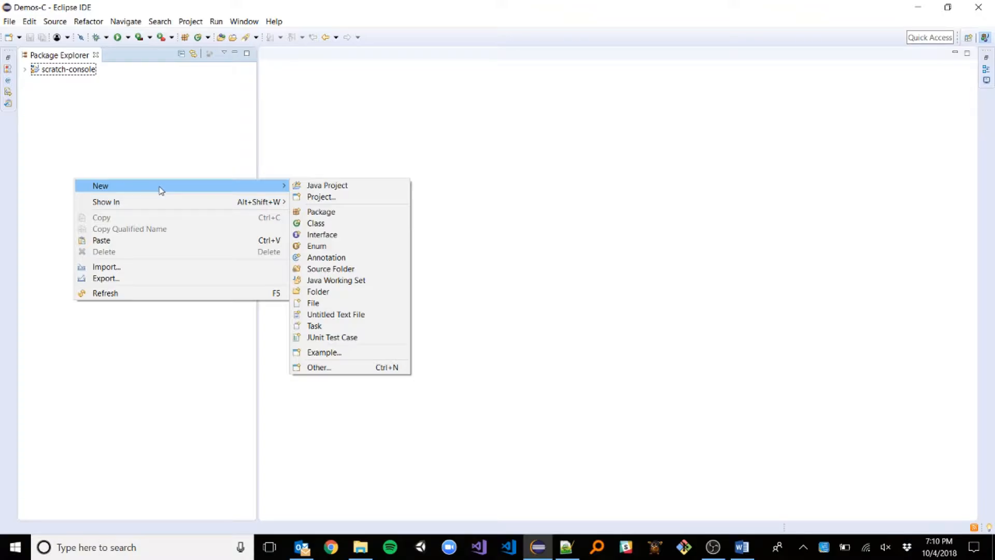
Pick Maven > Maven Project in the New wizard and advance to its name-and-location page.
click(317, 367)
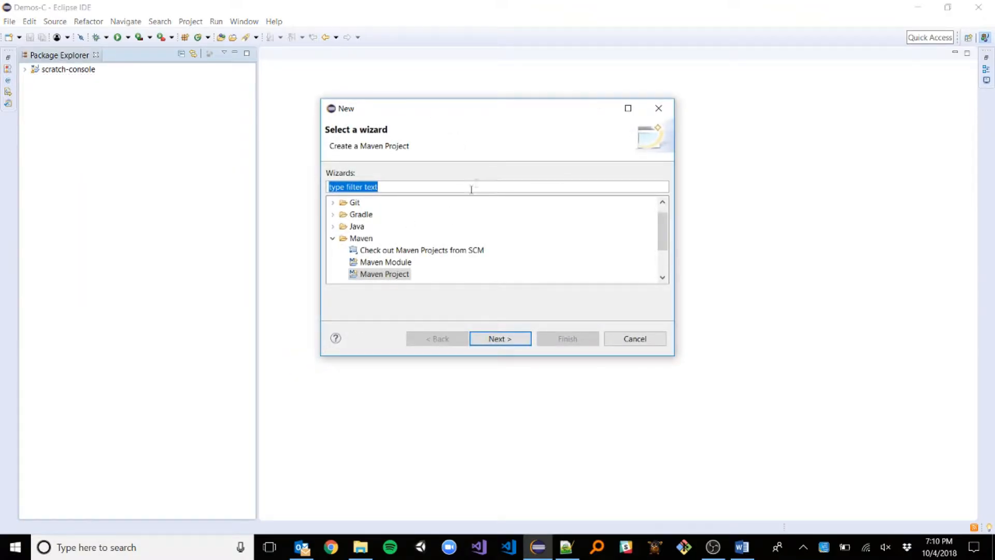
click(362, 239)
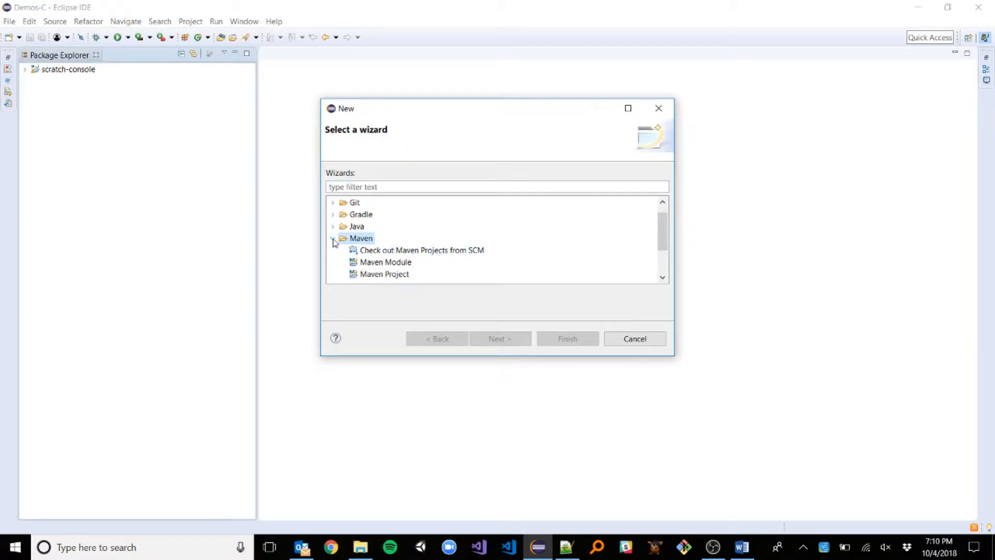
click(368, 274)
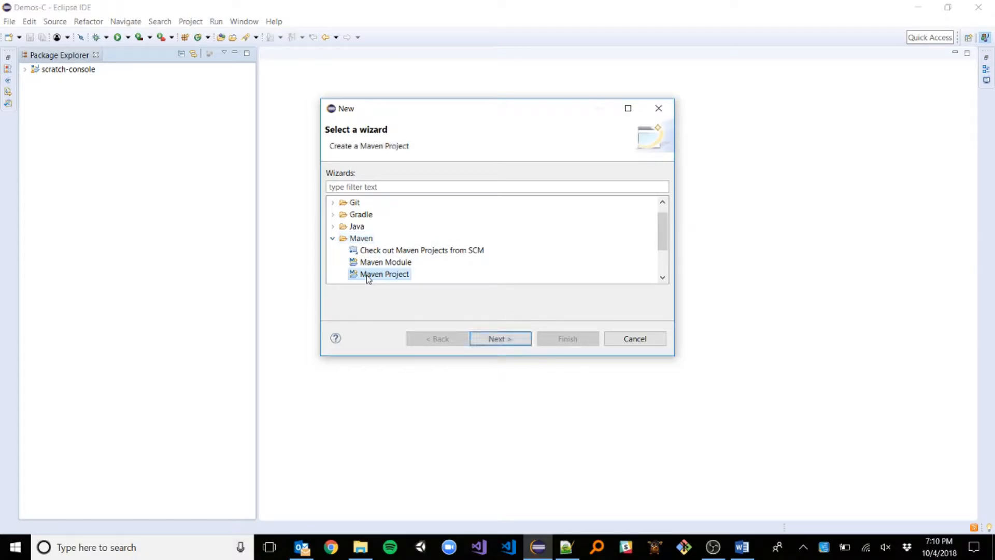
click(502, 340)
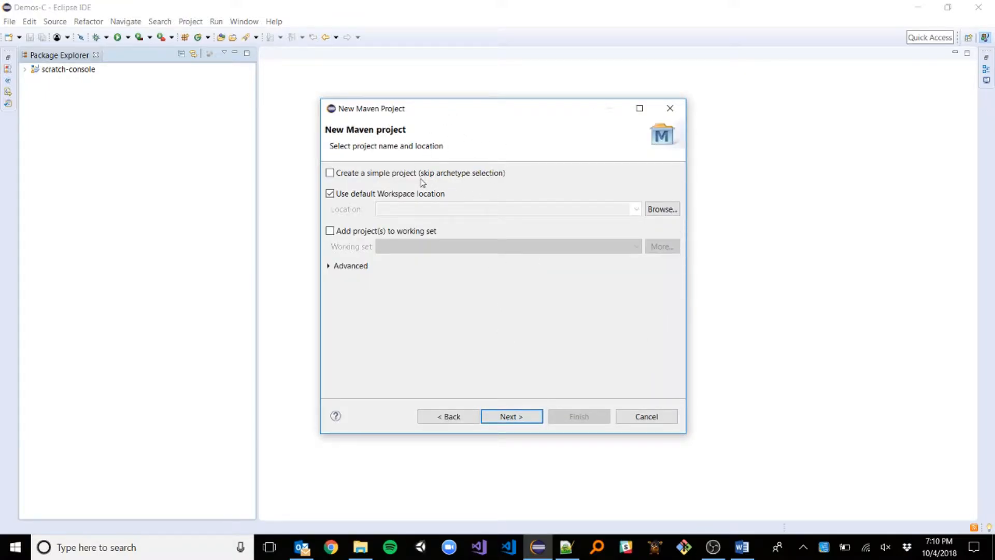
Enable 'Create a simple project (skip archetype selection)' and advance to the artifact page.
click(330, 174)
click(512, 417)
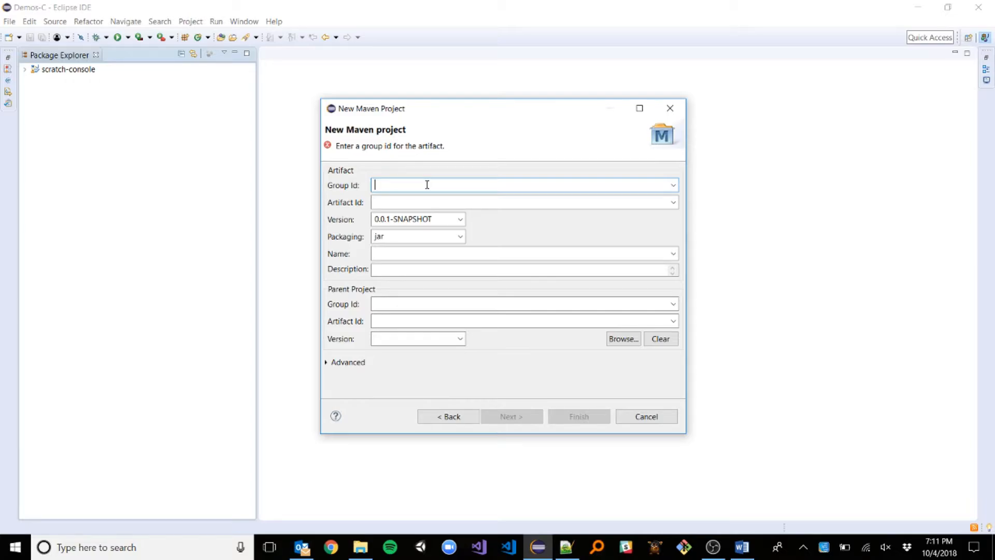
Enter Group Id edu.neumont.csc110 and Artifact Id SimpleMath, then finish the Maven wizard.
text(edu)
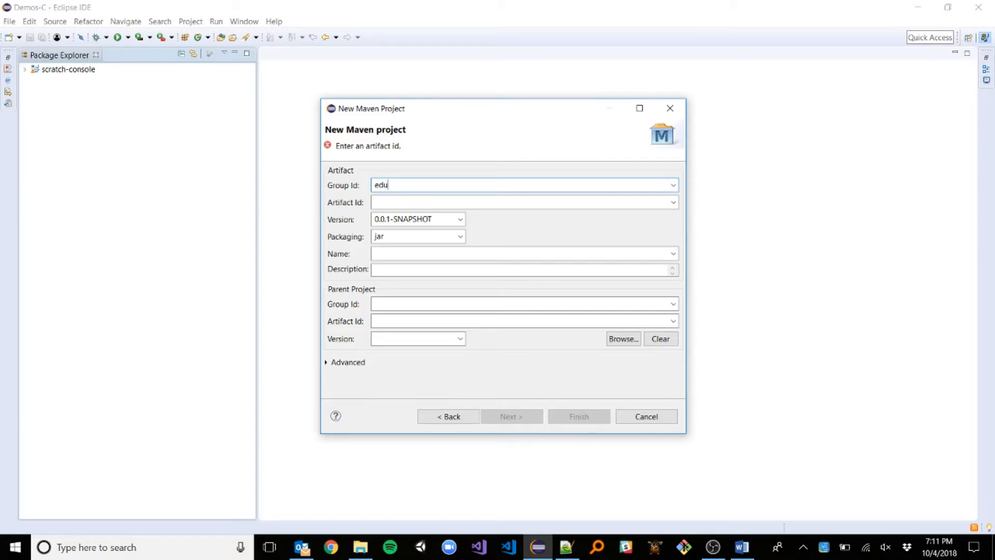
text(.neumont.csc110)
key(Tab)
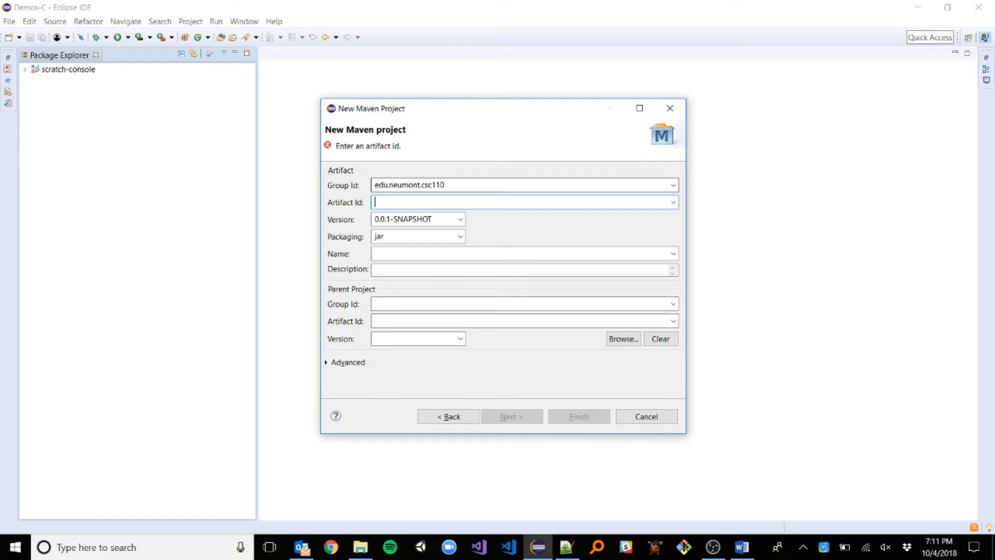
text(Simple)
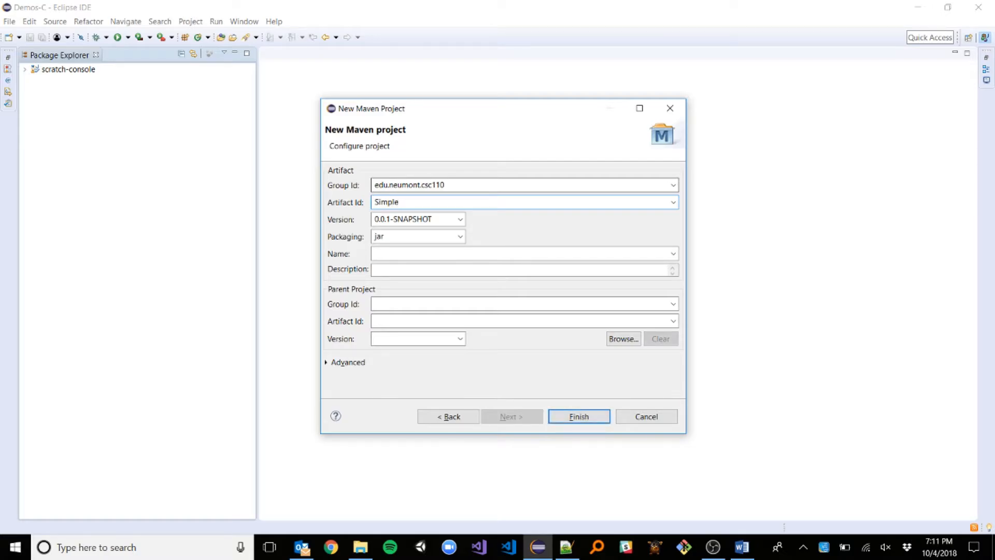
text(Math)
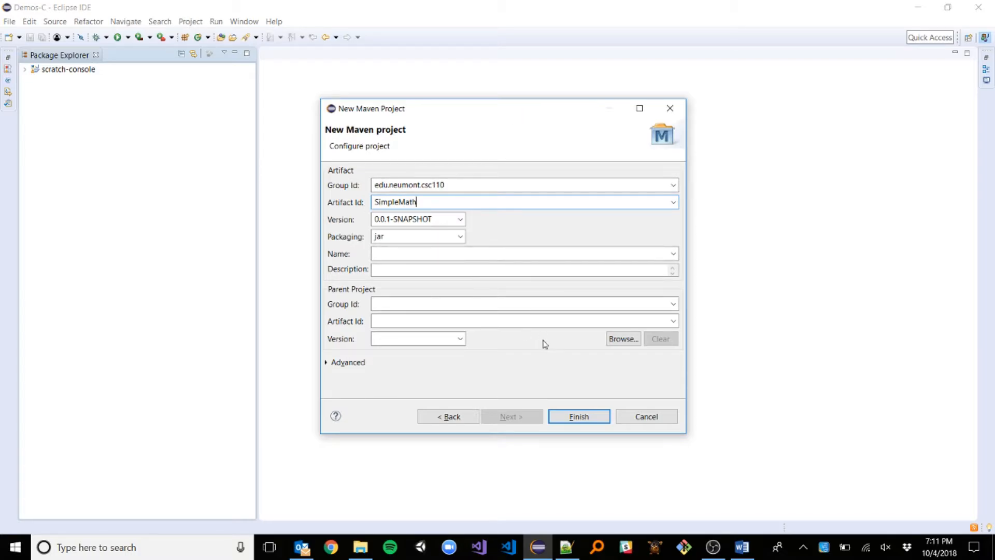
click(579, 416)
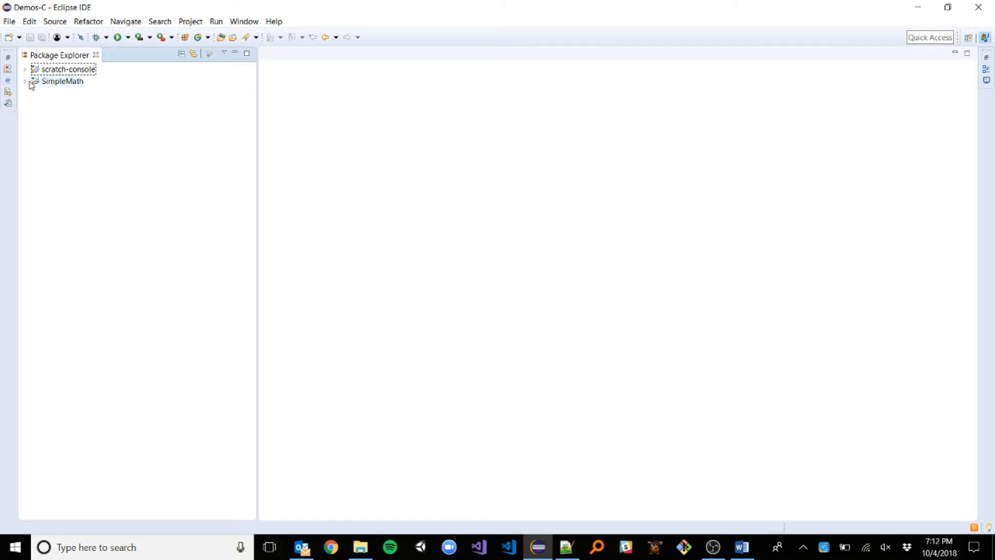
Expand SimpleMath and bring up the context menu of its JRE System Library (J2SE-1.5).
click(25, 82)
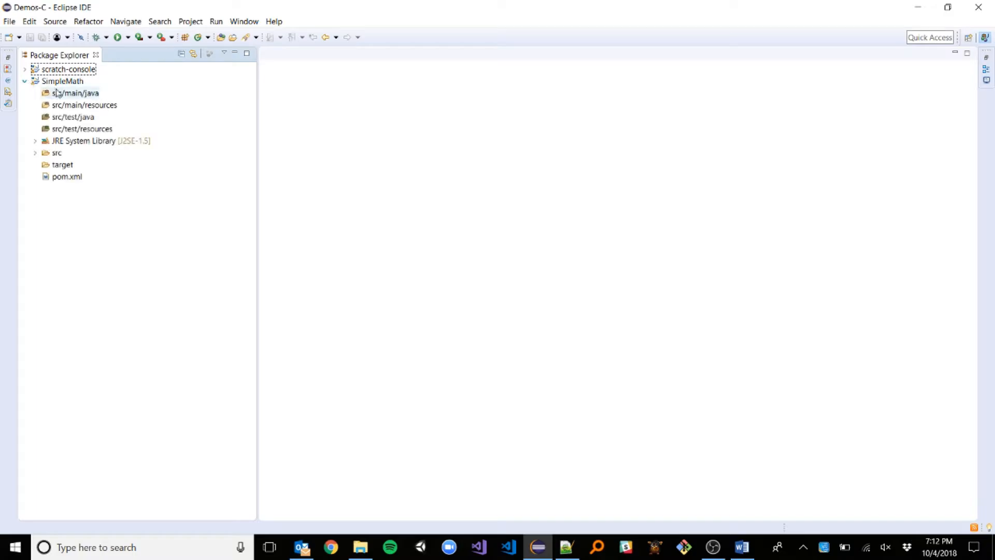
right_click(124, 145)
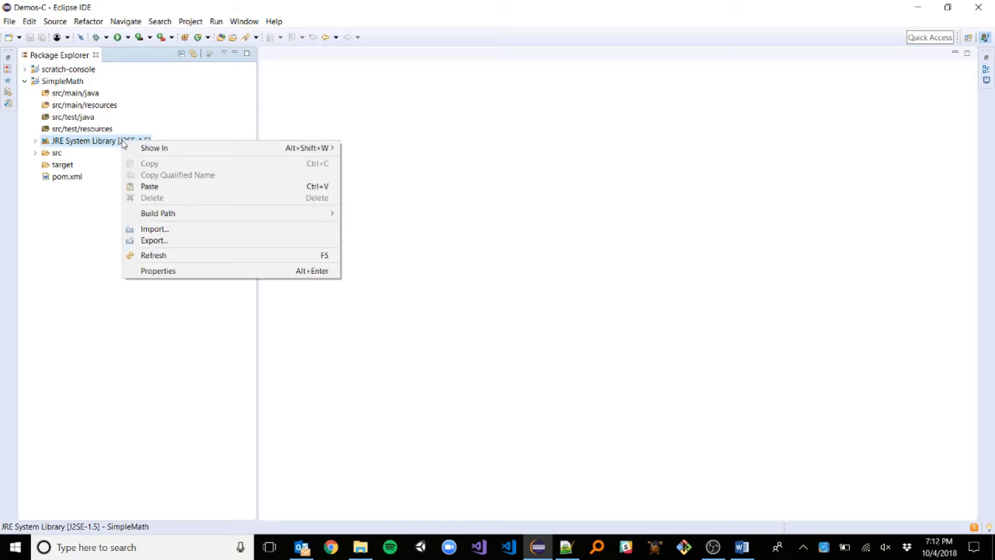
Set the JRE System Library's execution environment to JavaSE-1.8 and apply.
click(178, 273)
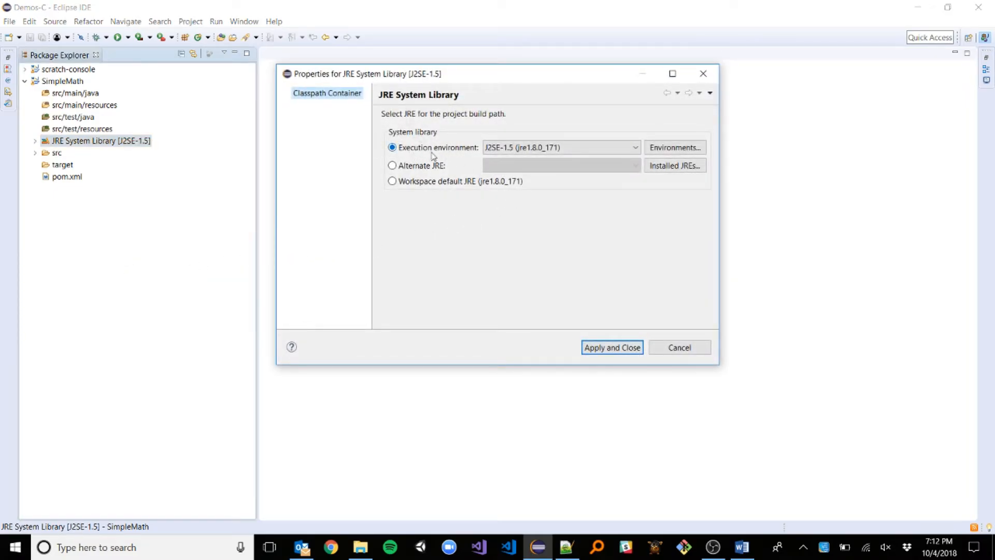
click(595, 146)
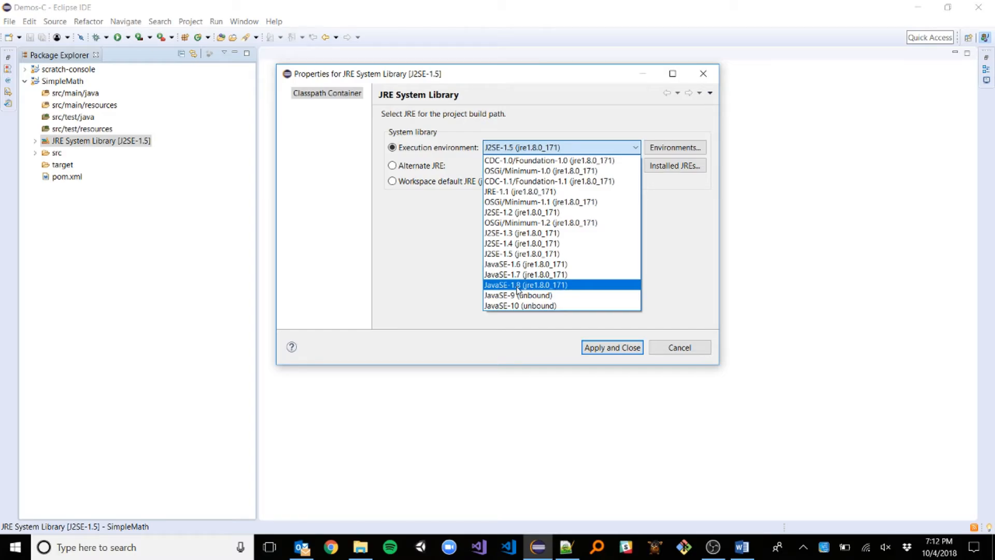
click(563, 286)
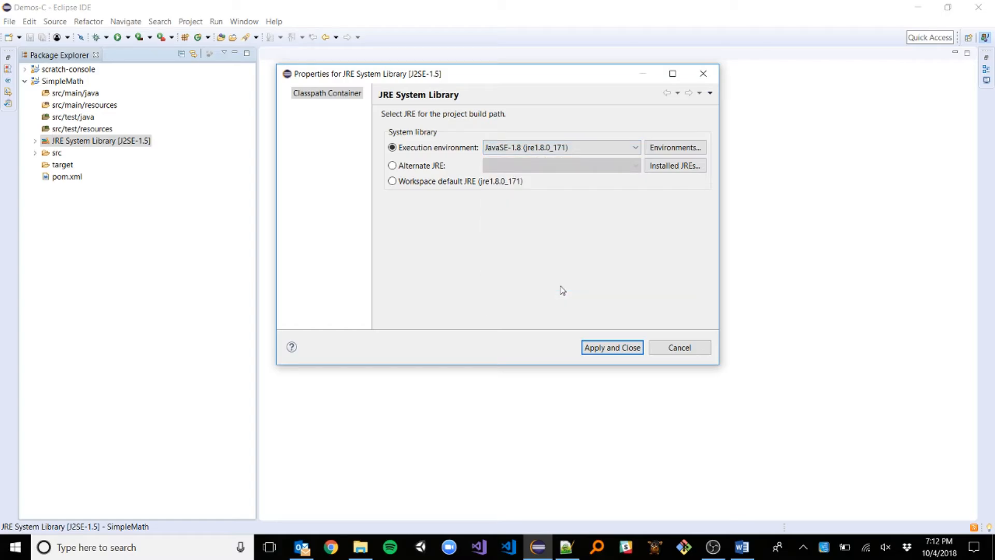
click(605, 348)
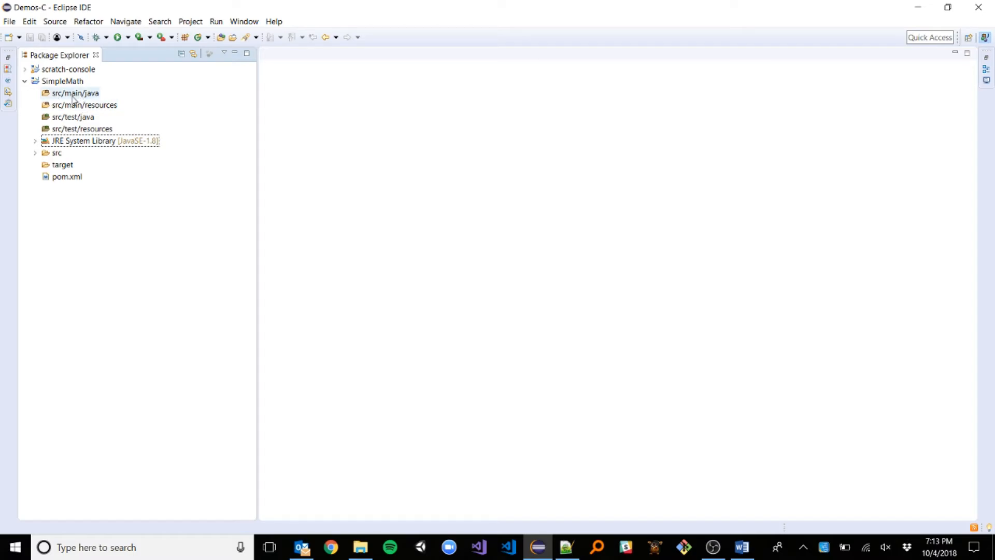
Create a new package named app in SimpleMath's src/main/java folder.
right_click(72, 97)
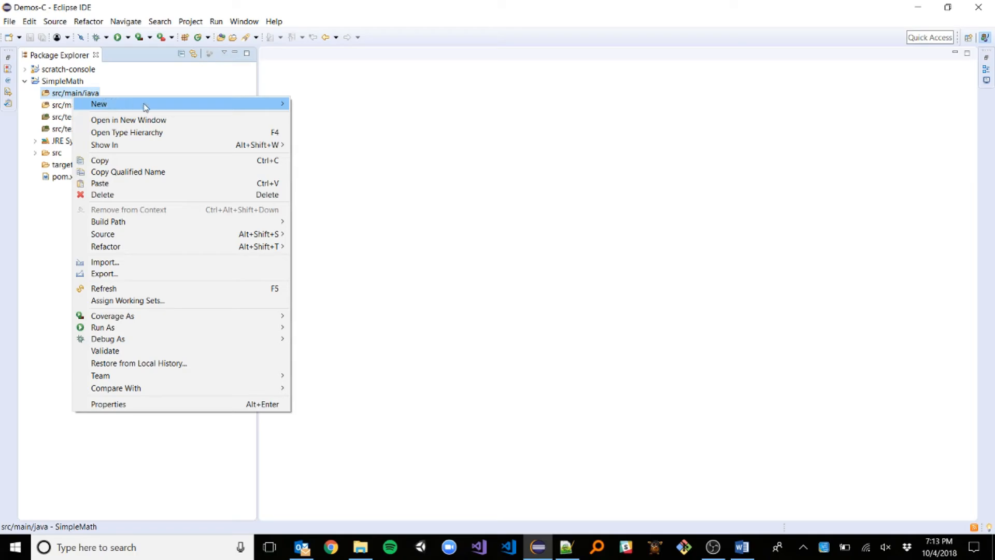
mouse_move(217, 101)
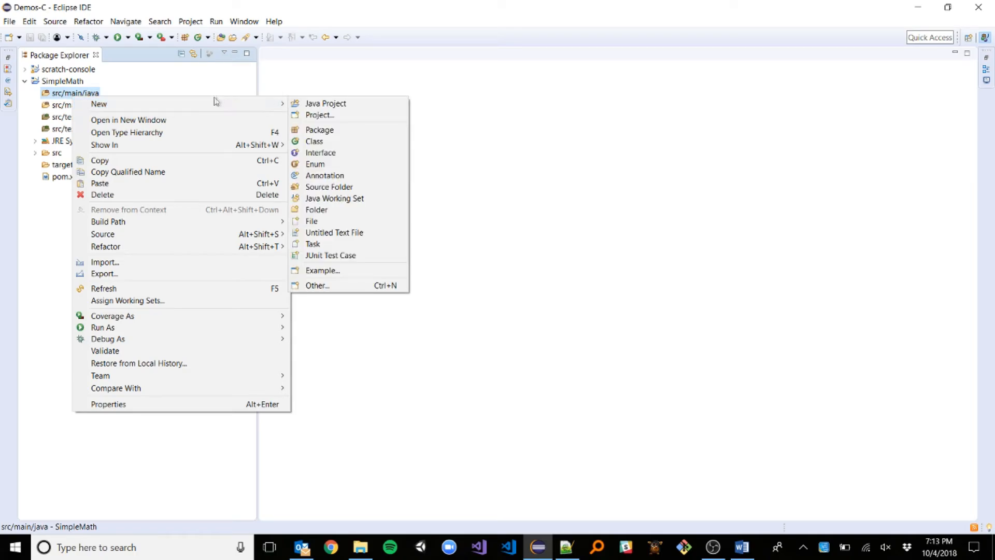
click(314, 131)
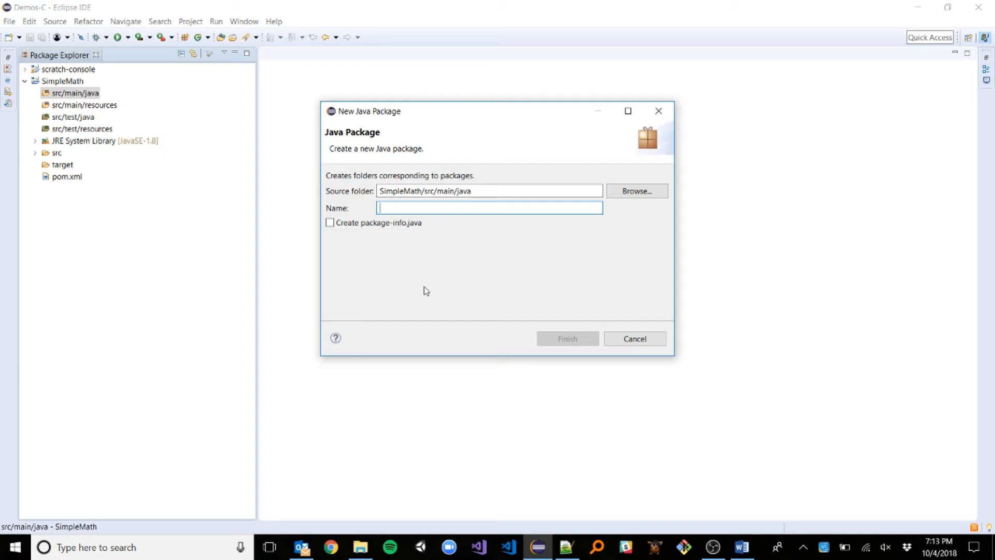
text(app)
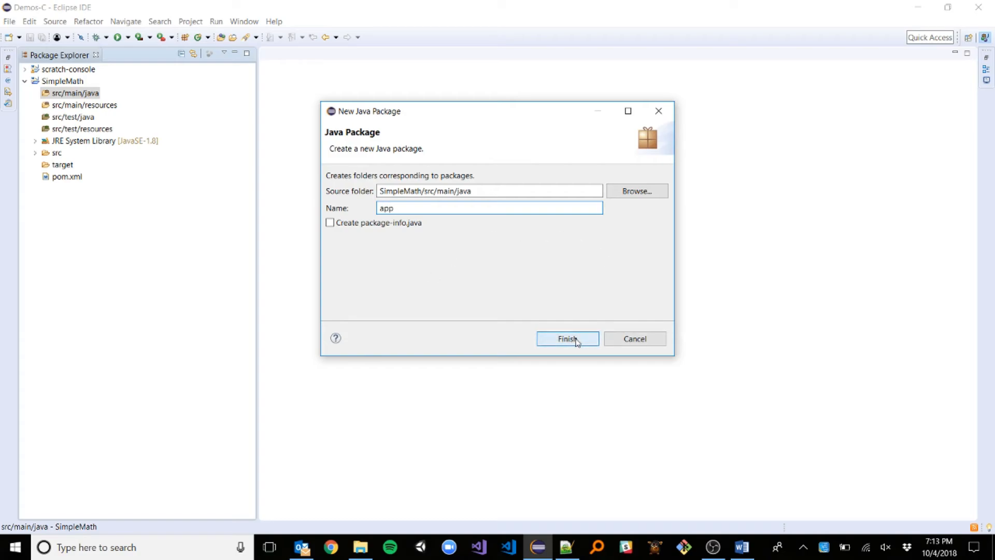
click(577, 342)
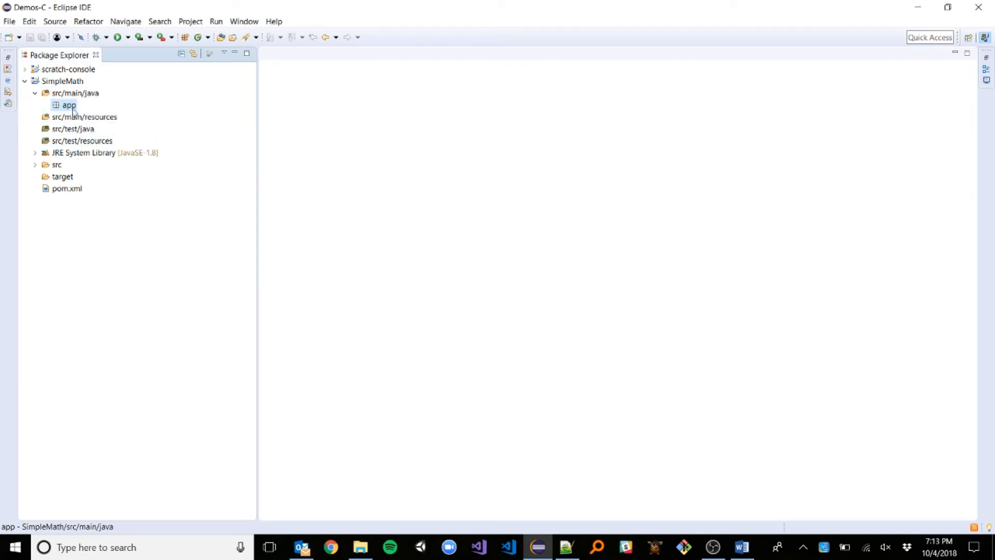
Create class Program in package app with a public static void main stub.
right_click(67, 108)
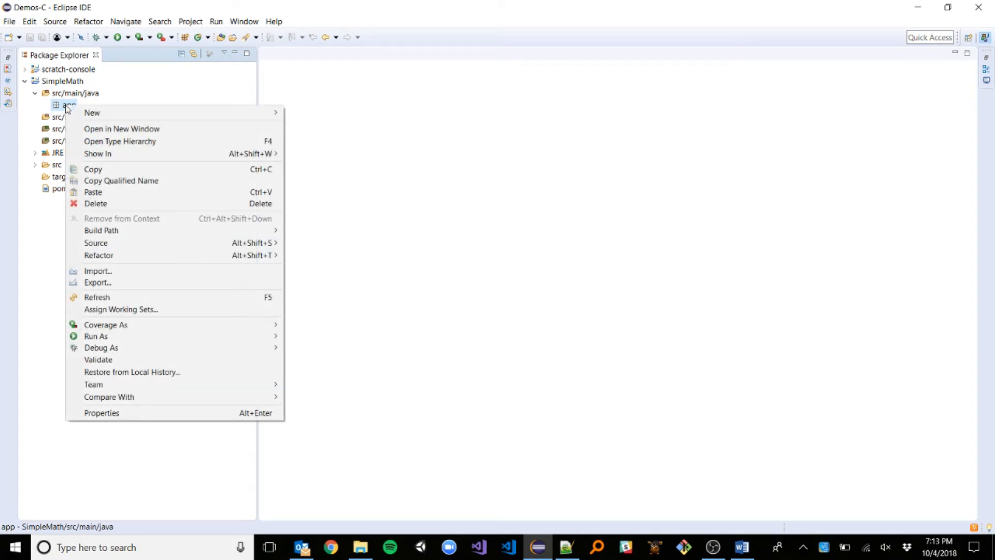
mouse_move(155, 112)
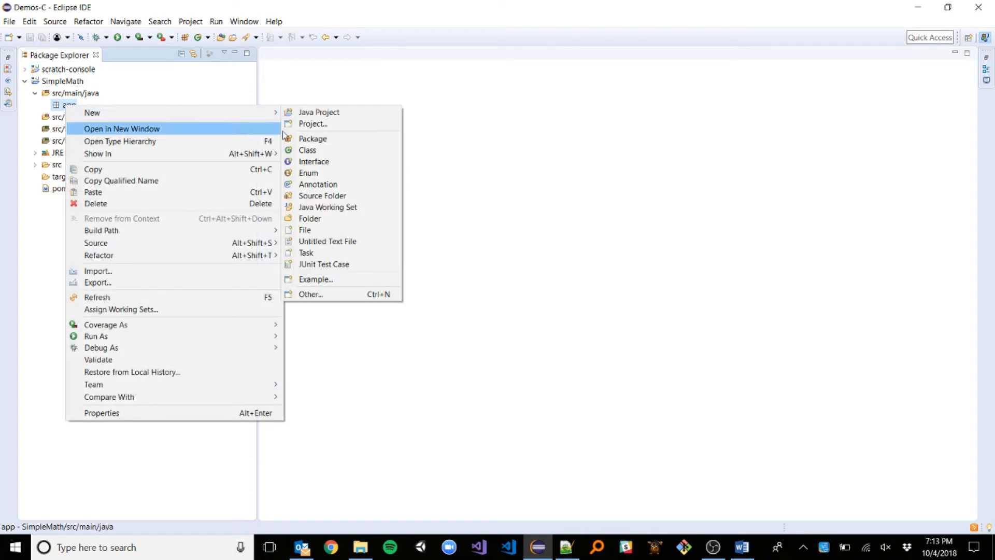
click(298, 151)
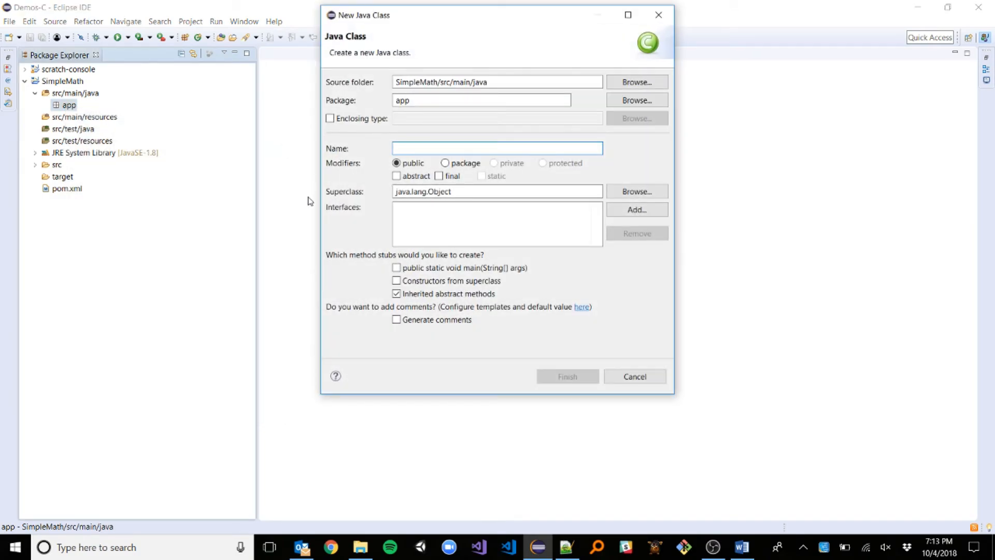
text(Program)
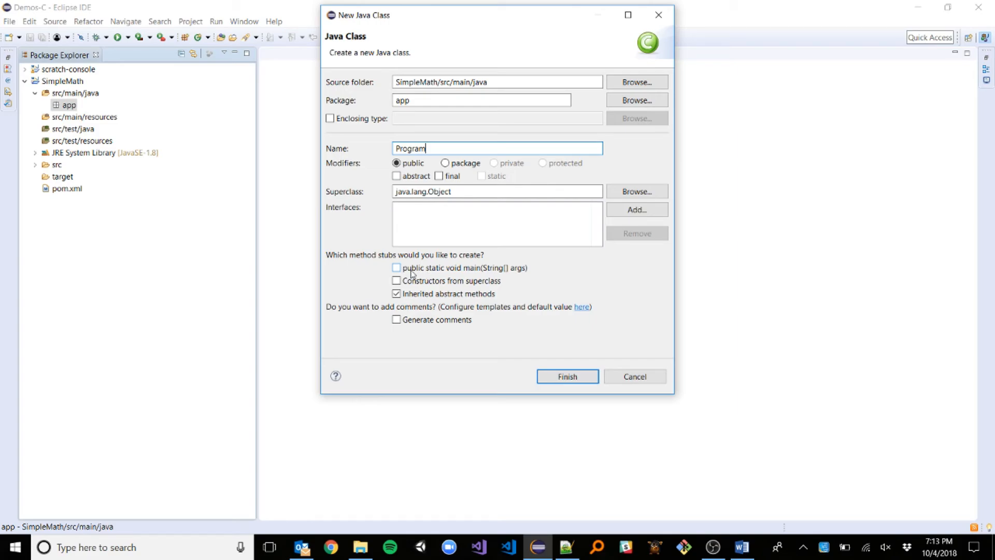
click(412, 274)
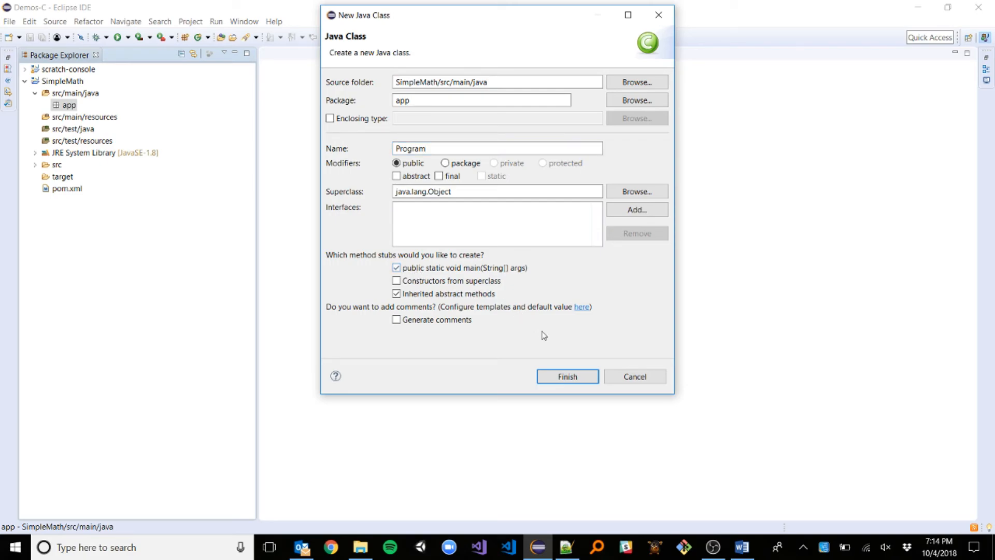
click(561, 374)
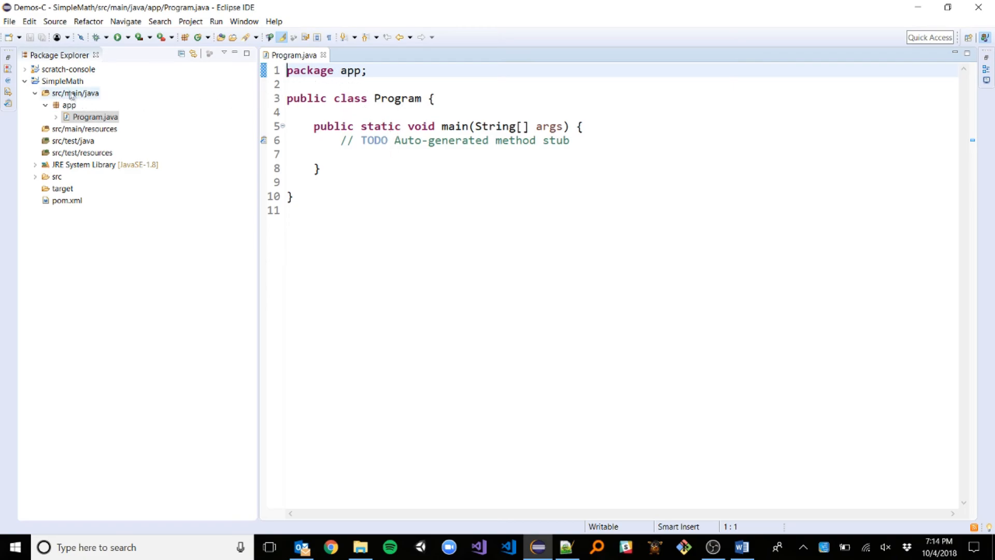
Delete the generated TODO comment on line 6 of Program.java.
click(342, 142)
drag(342, 142, 571, 141)
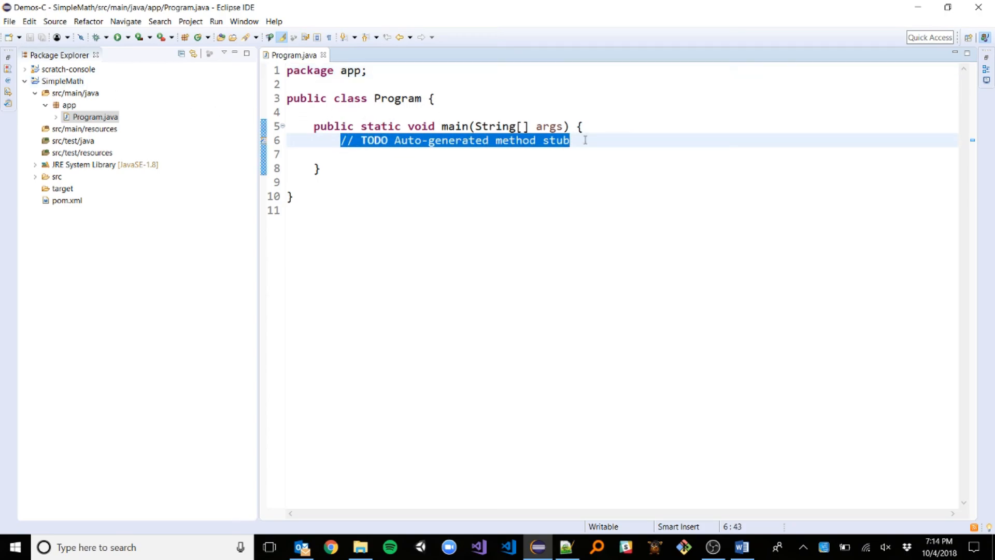
key(Delete)
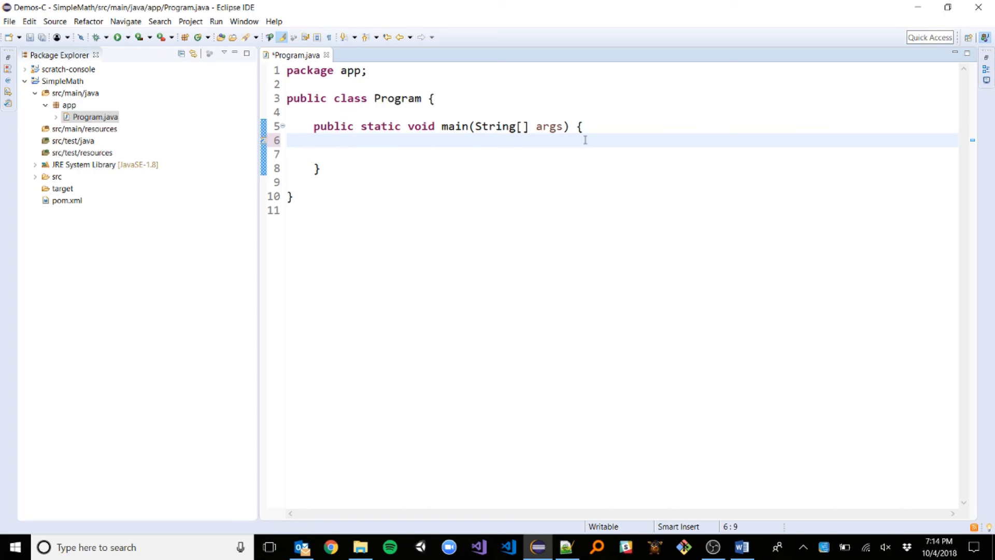